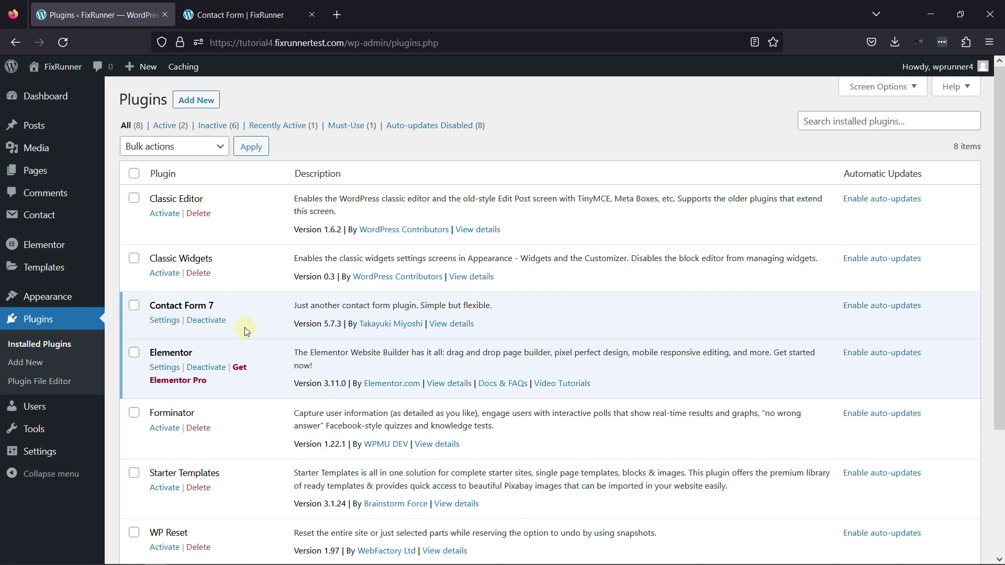
pyautogui.click(252, 15)
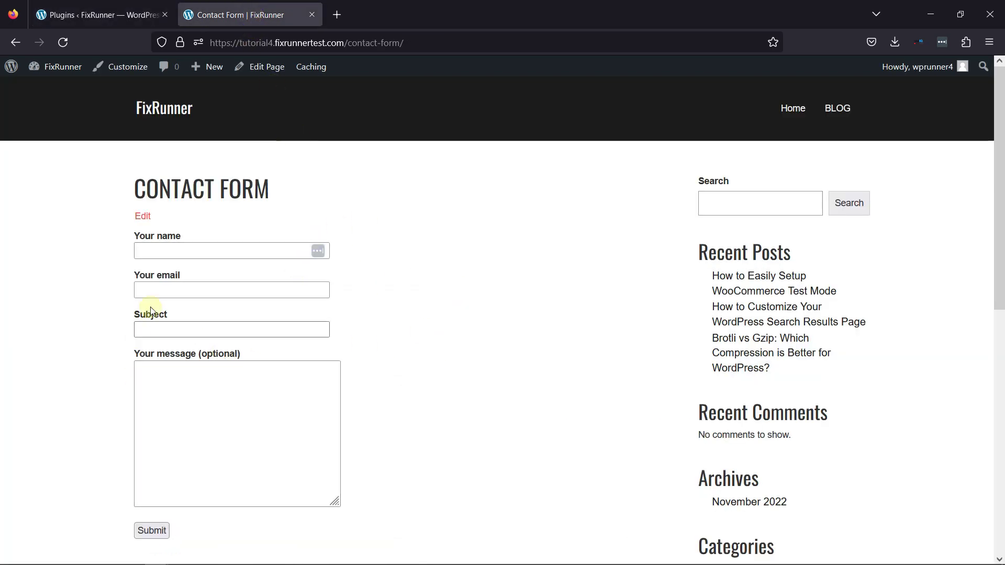
pyautogui.click(175, 371)
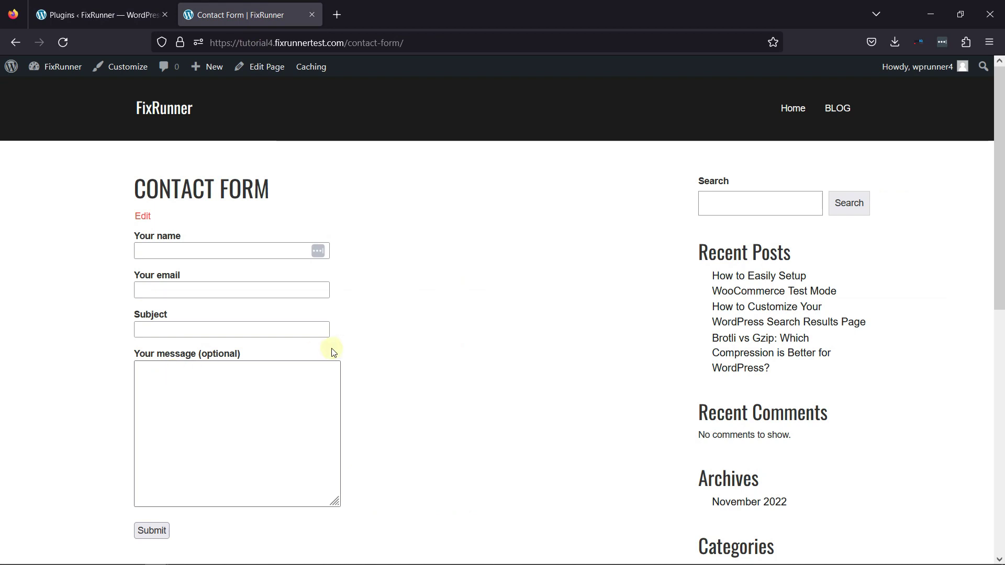
pyautogui.click(396, 346)
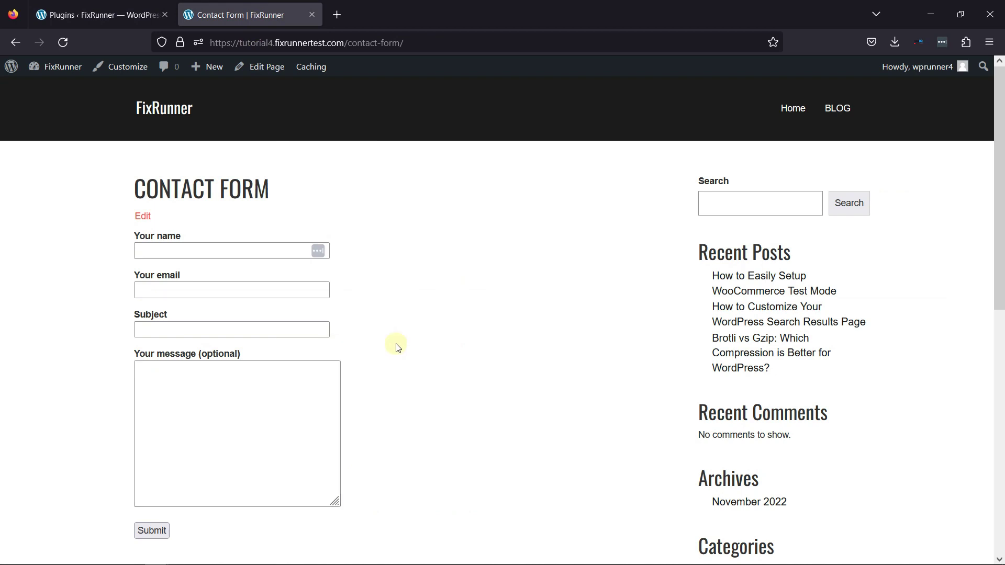
pyautogui.click(84, 23)
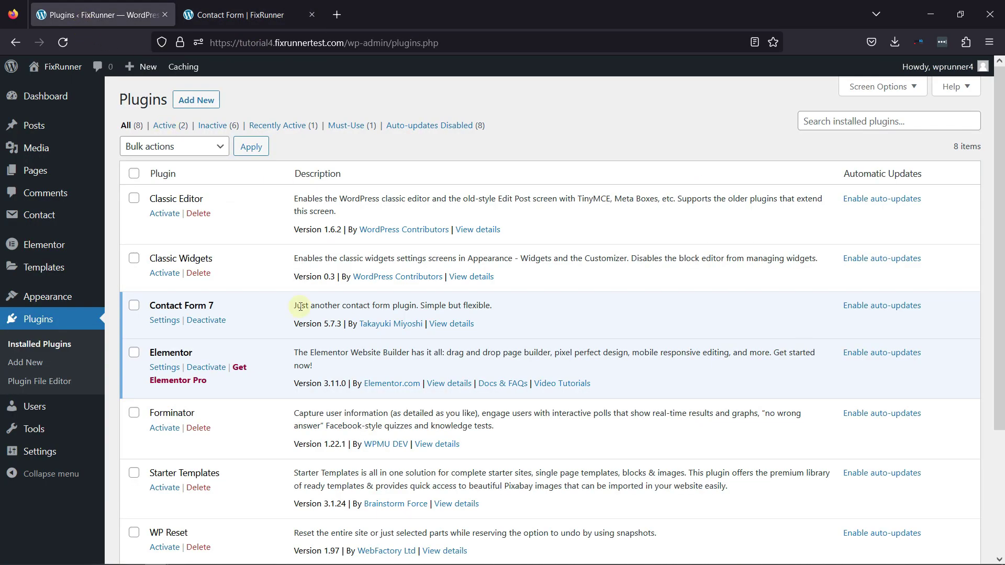
pyautogui.moveTo(39, 215)
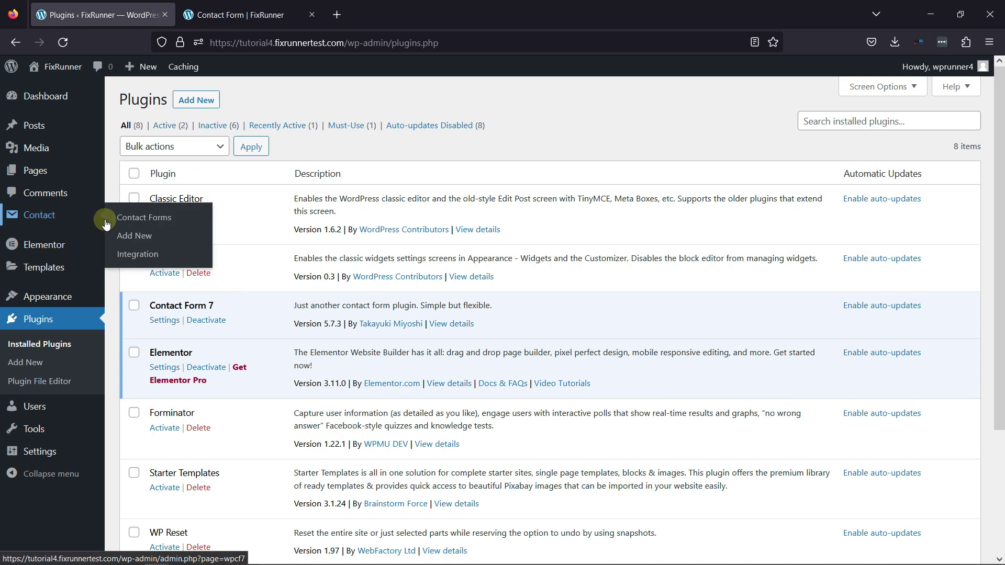
# - Open the 'Contact Form' template and delete its Subject and Message lines, keeping name, email and submit
pyautogui.click(148, 219)
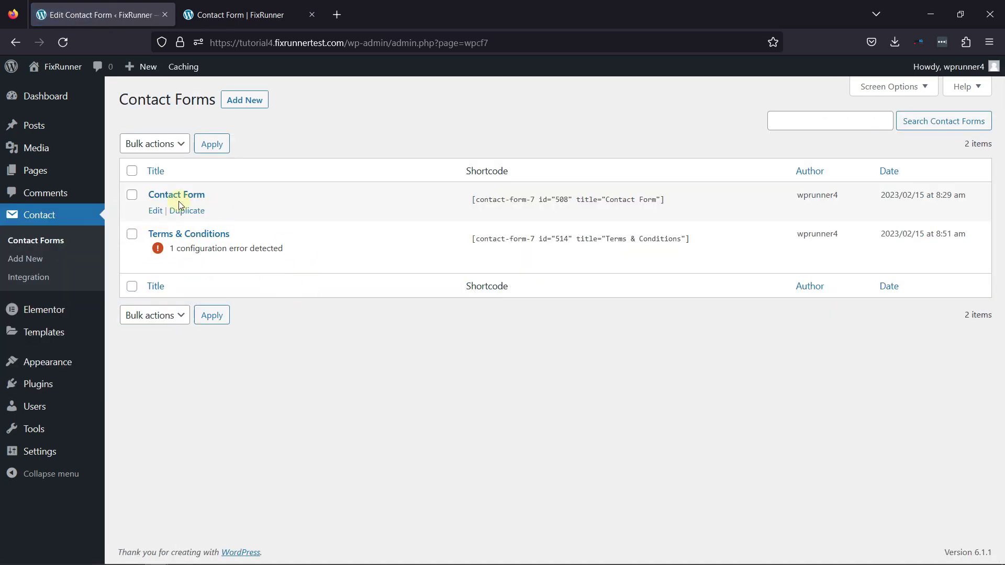
pyautogui.moveTo(176, 201)
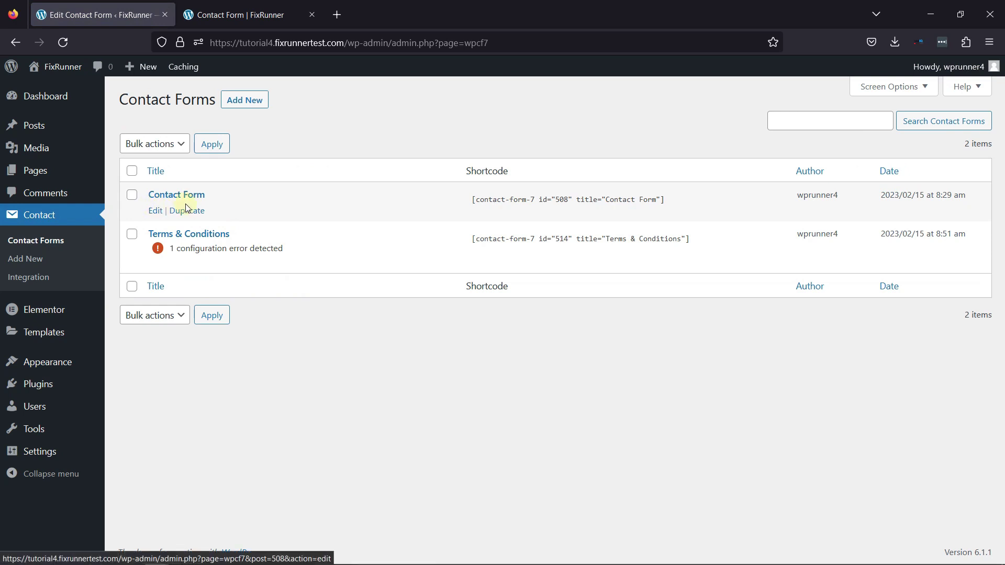
pyautogui.click(153, 213)
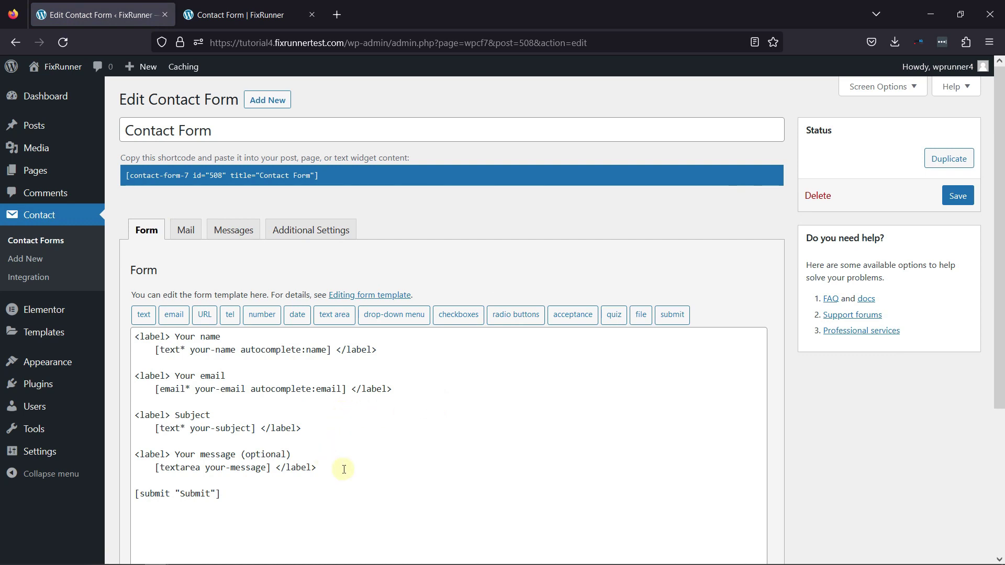
pyautogui.moveTo(344, 469); pyautogui.dragTo(132, 421)
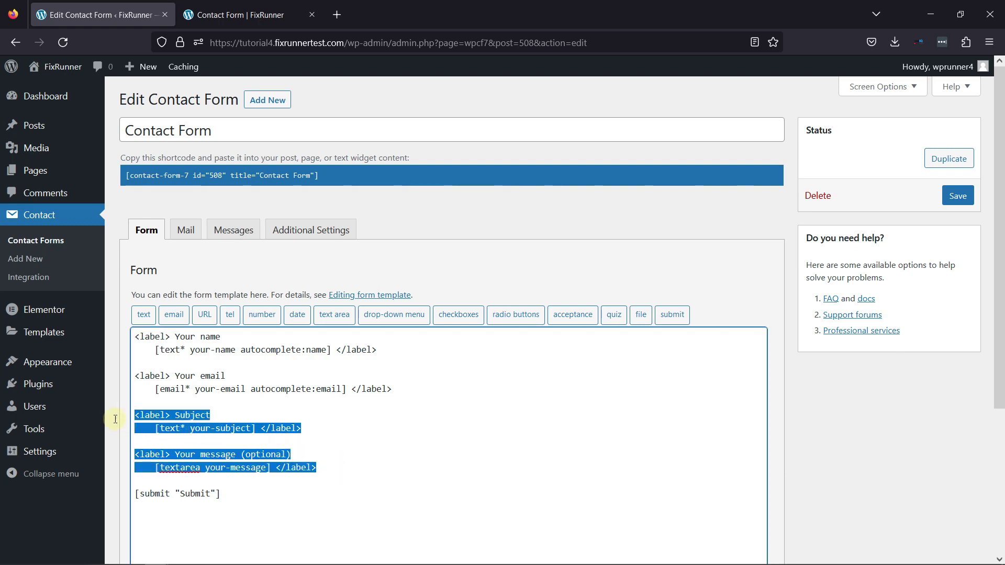
pyautogui.press('Delete')
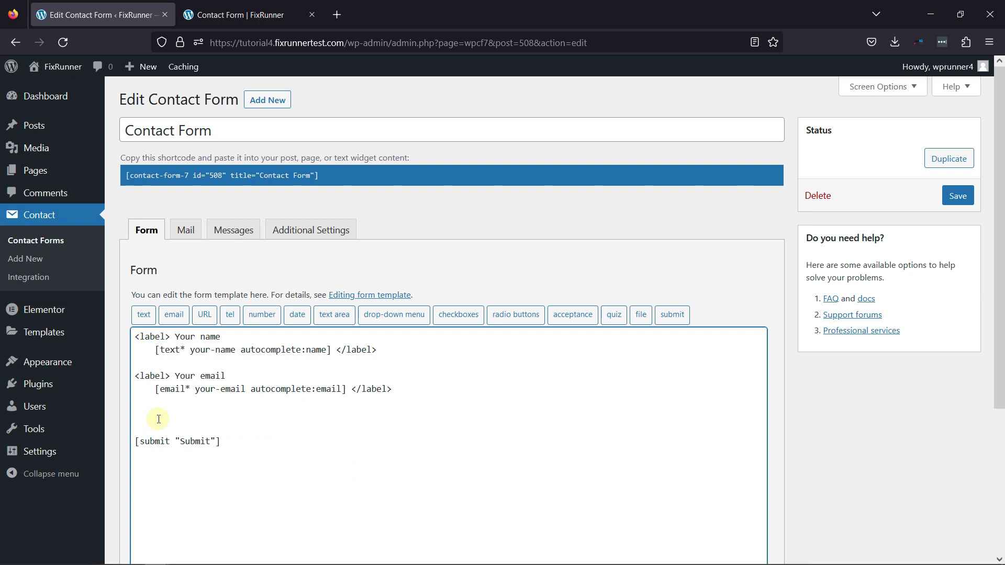
# - Insert a single-line text tag with 'Address' as placeholder between the email field and submit
pyautogui.click(143, 317)
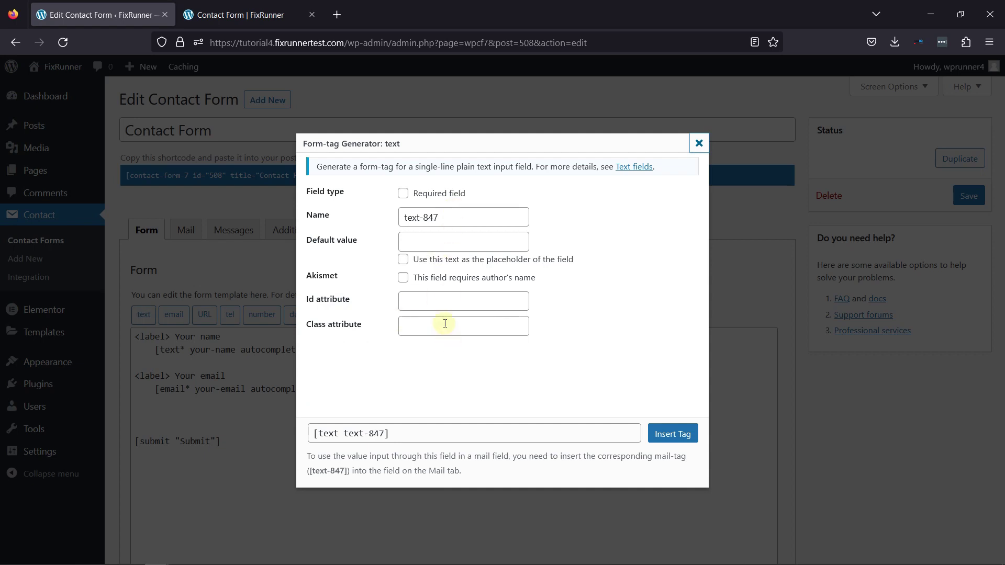
pyautogui.click(468, 244)
pyautogui.write('Add')
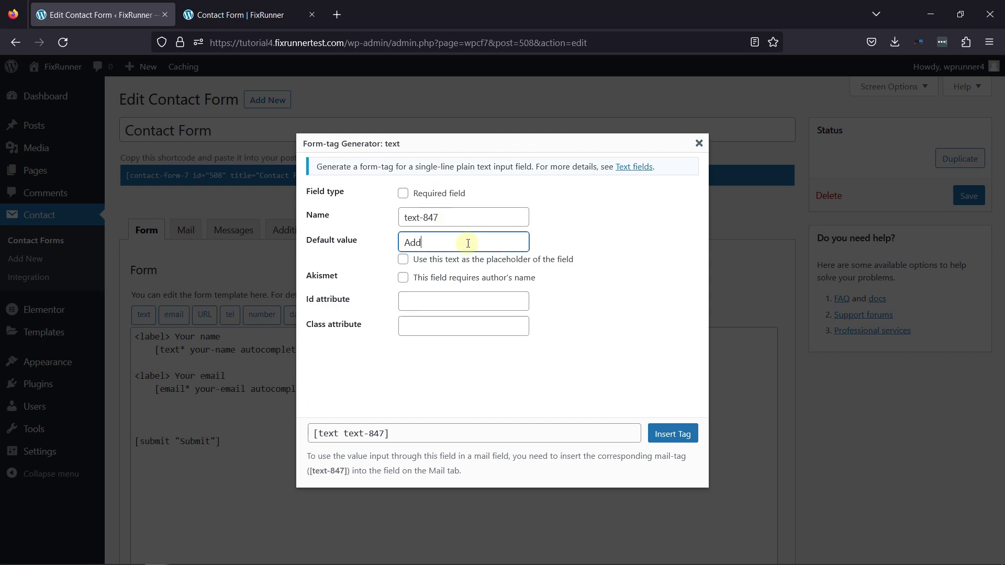
pyautogui.write('ress')
pyautogui.click(427, 266)
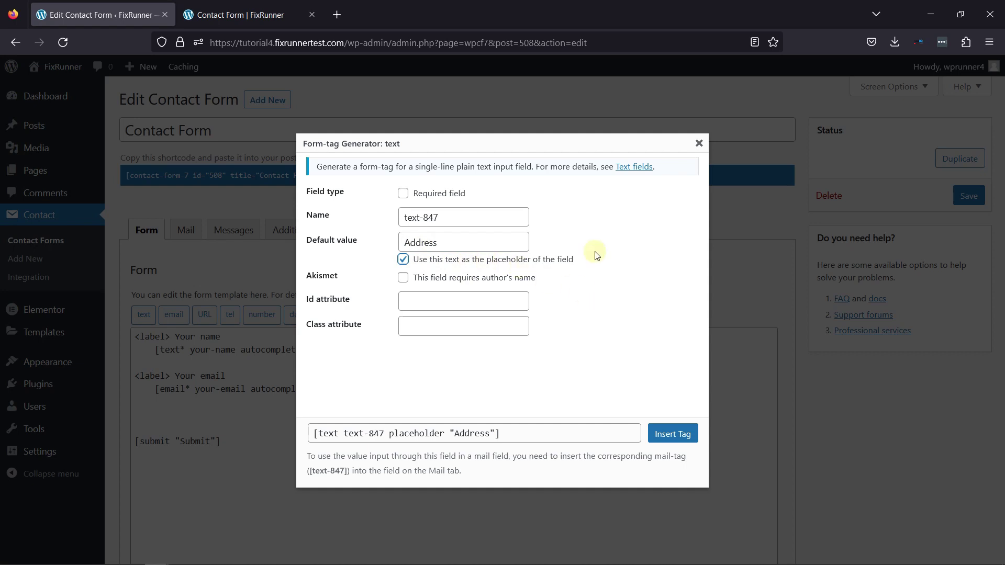
pyautogui.click(681, 438)
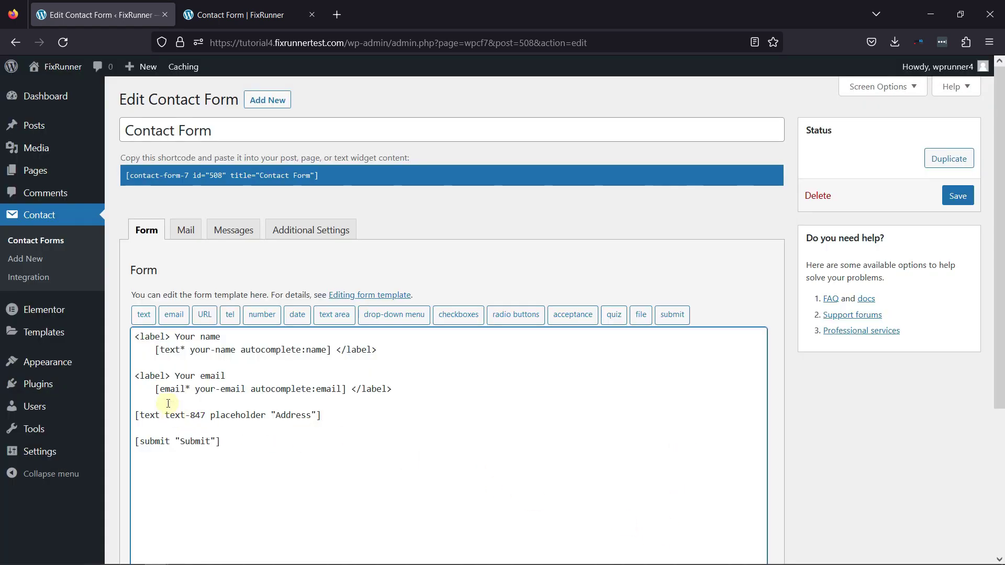
# - Add a 'Your Address' label line above the Address text tag and save the contact form
pyautogui.press('Return')
pyautogui.write('<>')
pyautogui.press('Left')
pyautogui.write('l')
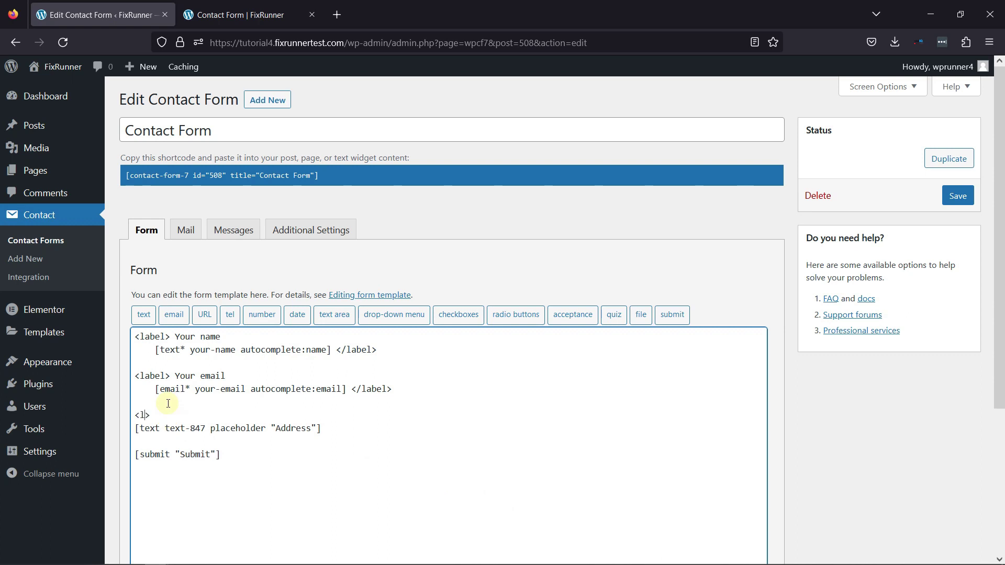
pyautogui.write('abel>')
pyautogui.write(' Your Address')
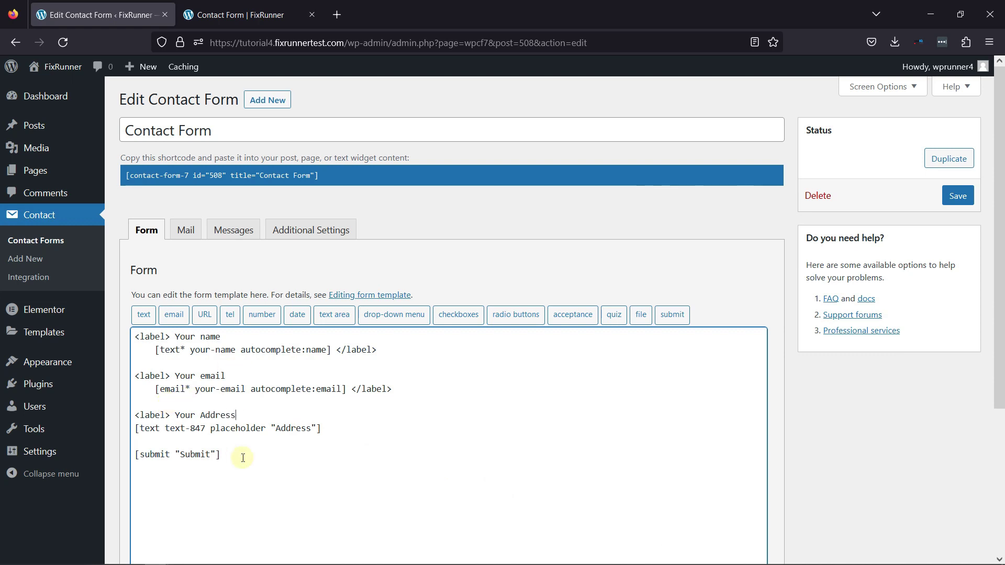
pyautogui.click(967, 198)
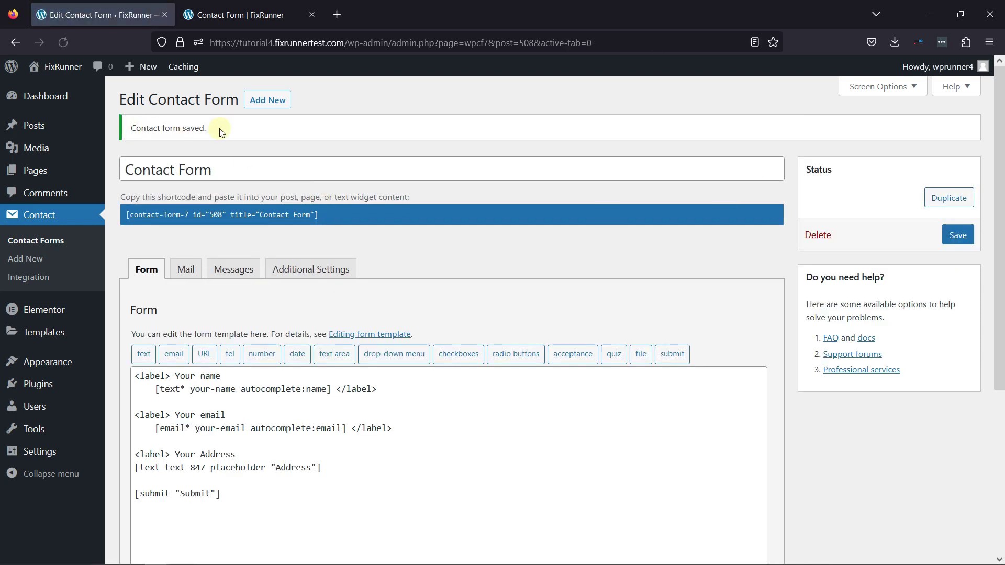
# - Reload the live 'Contact Form | FixRunner' page in its browser tab
pyautogui.click(264, 16)
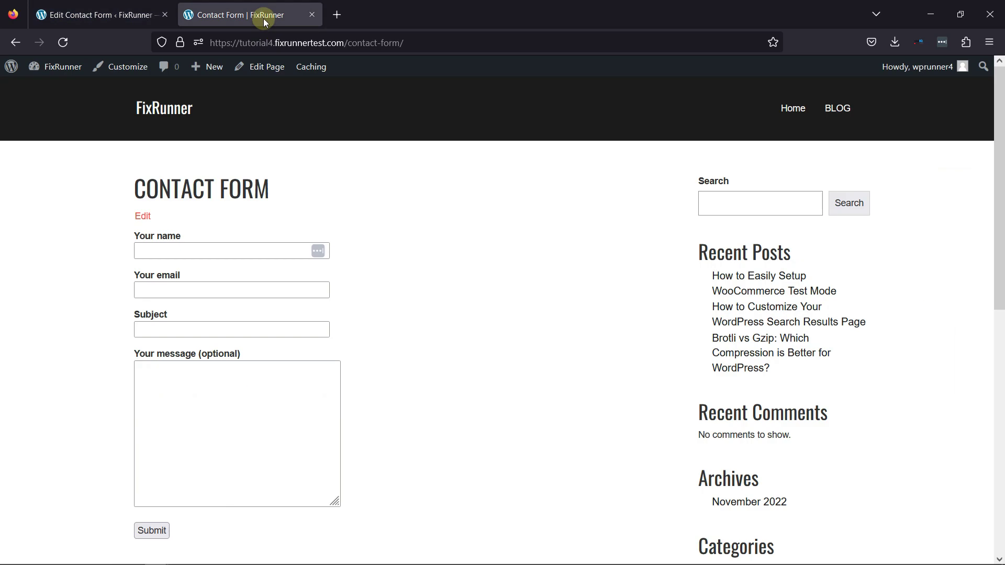
pyautogui.click(67, 50)
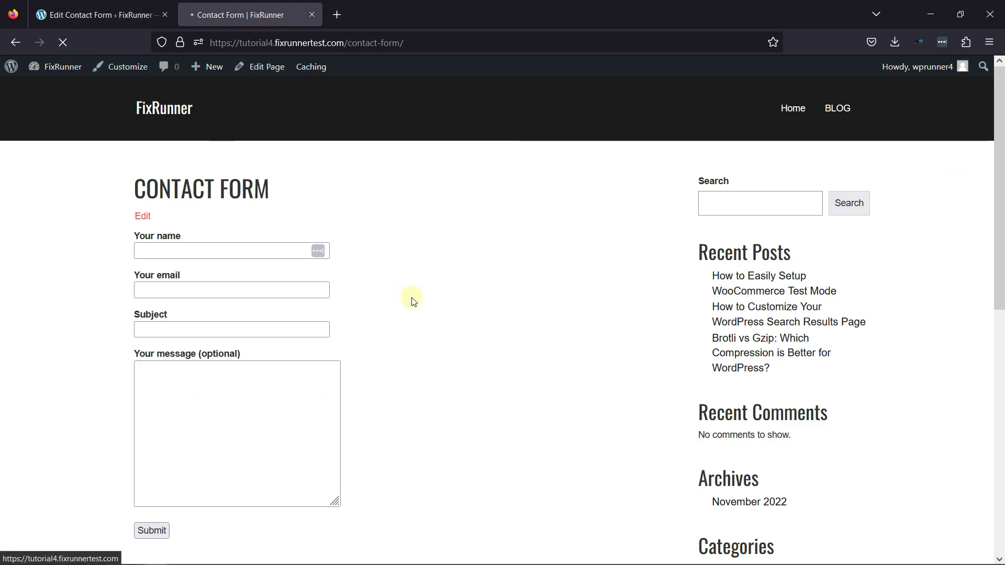